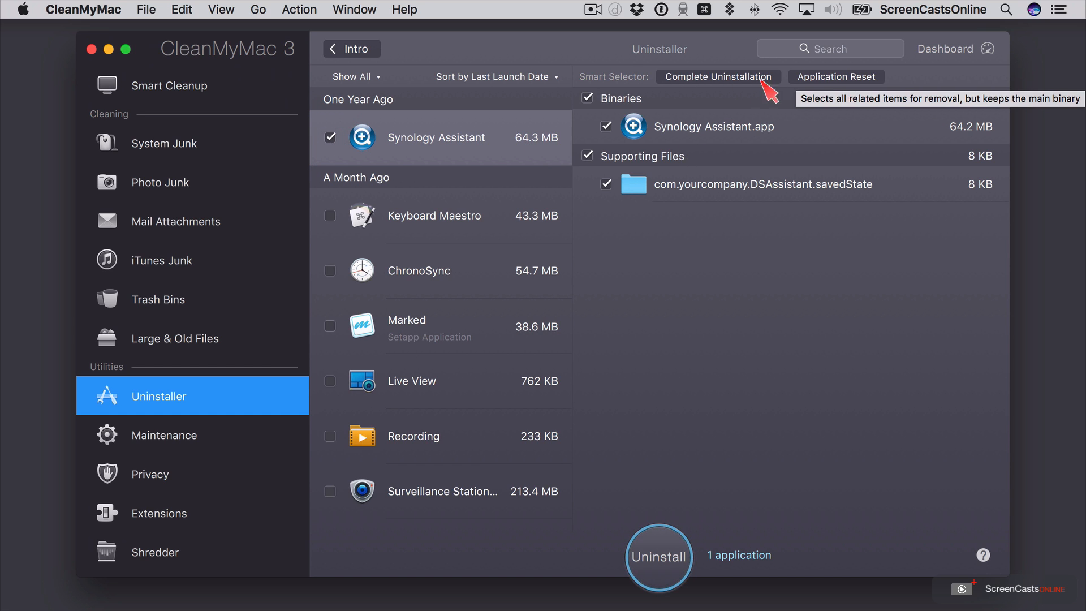
# - Completely uninstall Synology Assistant with all its supporting files, confirm the removal and return to the application list
pyautogui.click(726, 78)
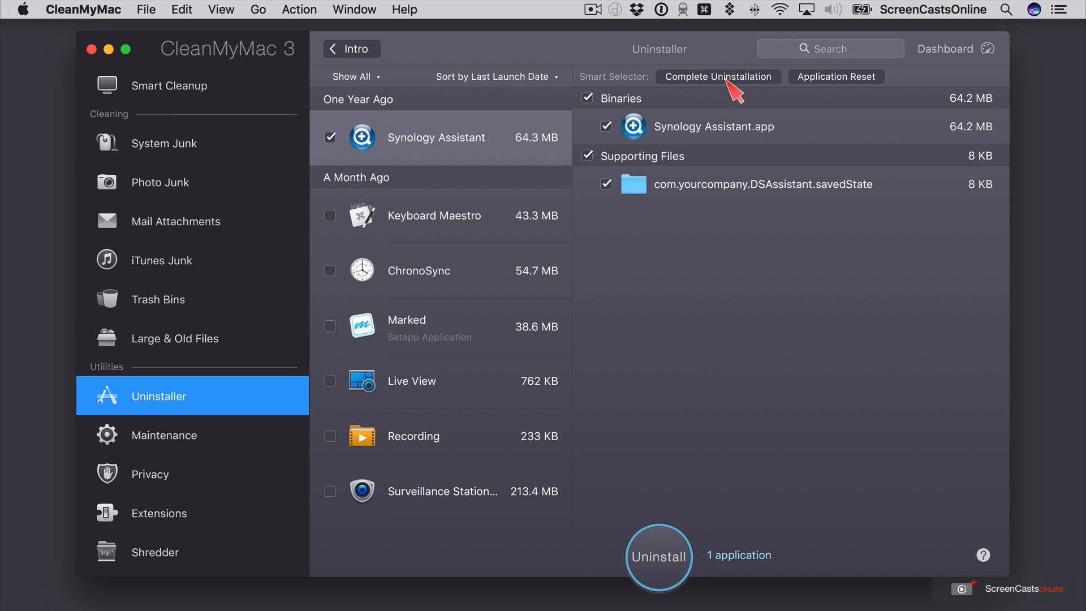
pyautogui.click(659, 552)
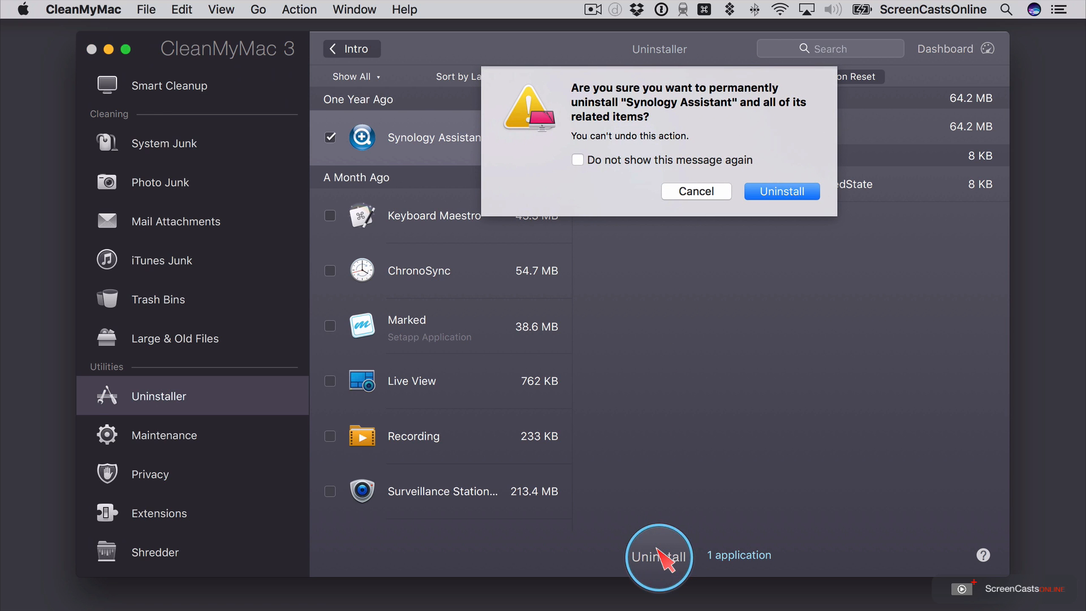
pyautogui.click(781, 192)
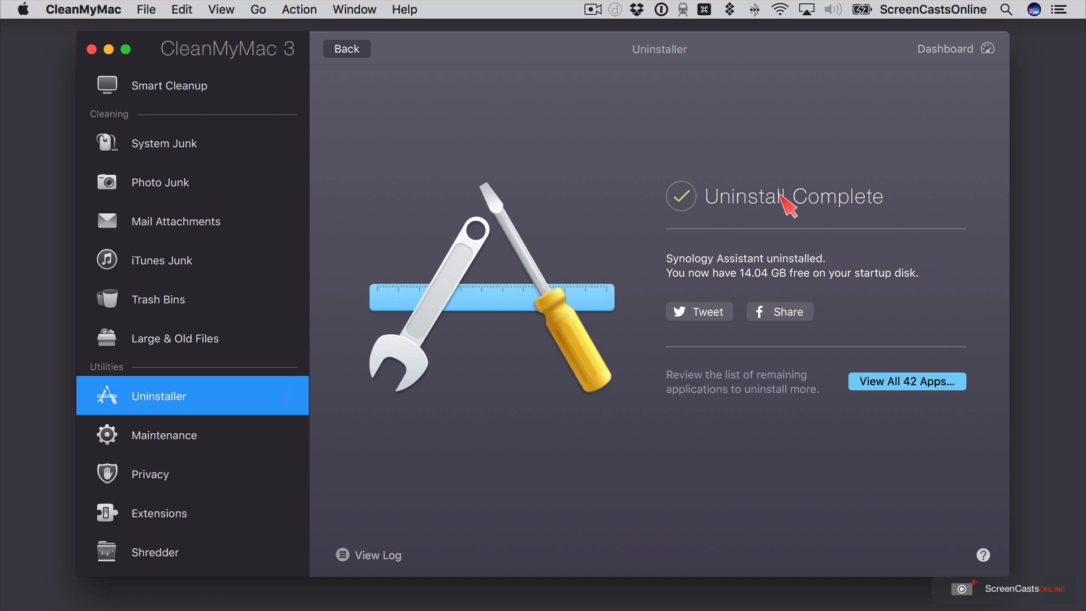
pyautogui.click(351, 55)
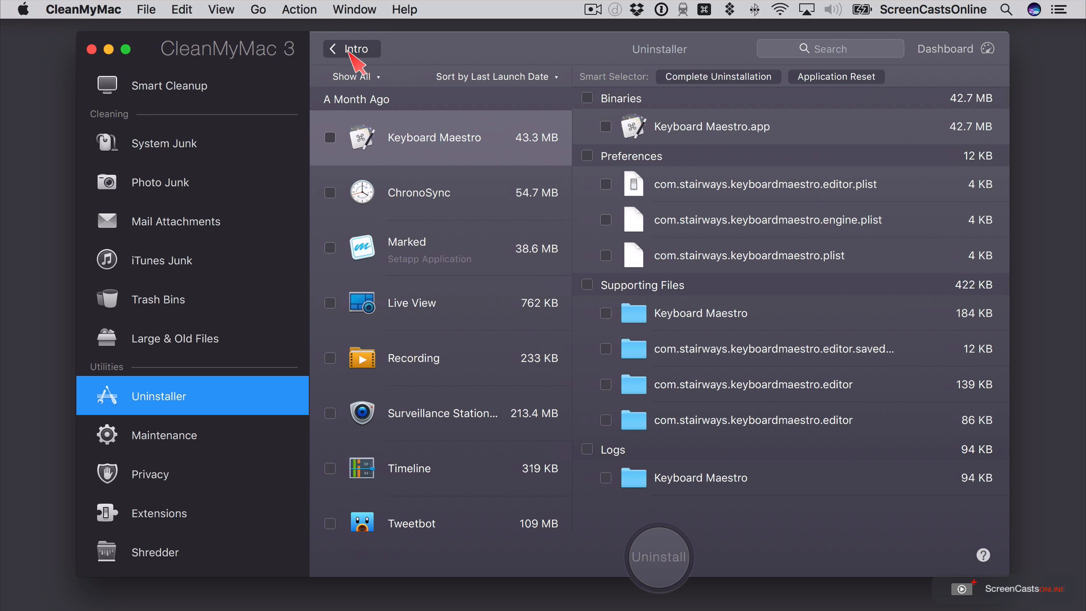
# - Run a Smart Cleanup scan and clean the found junk with Mail Attachments excluded, quitting Safari for the cleanup
pyautogui.click(180, 94)
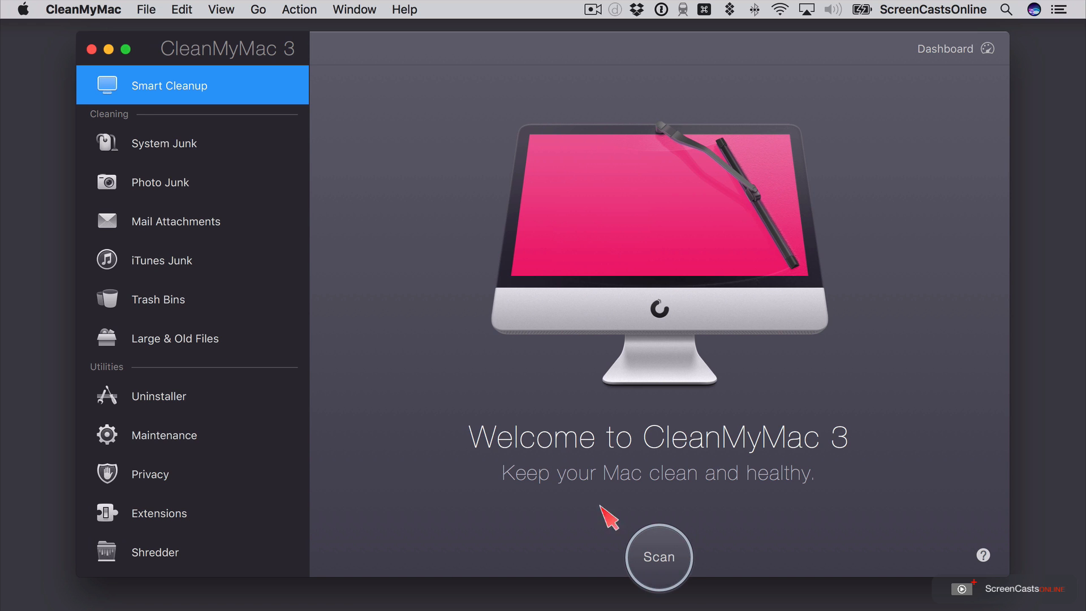
pyautogui.click(661, 556)
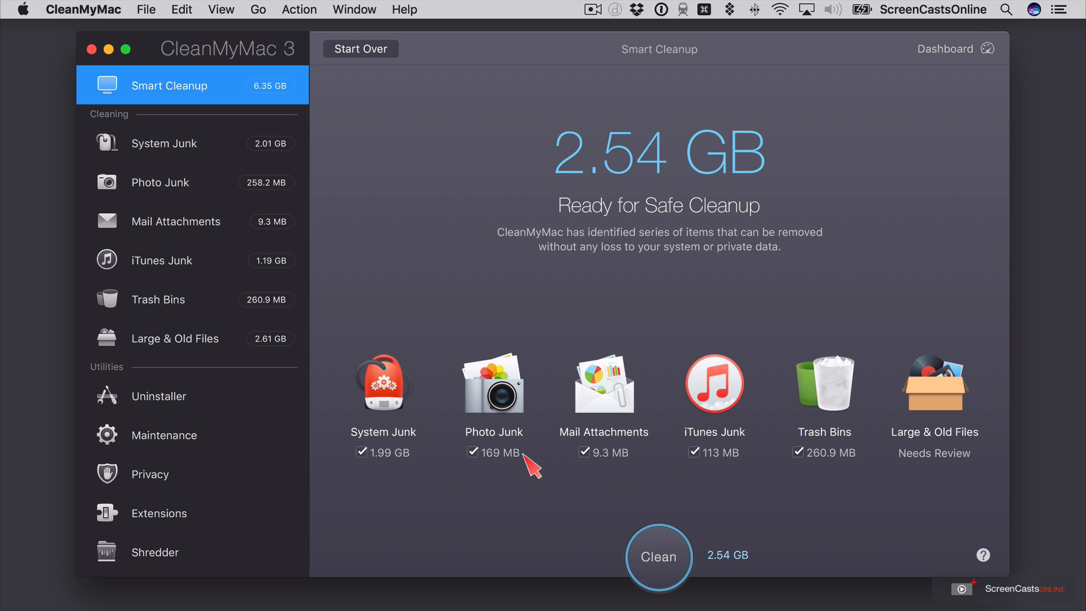
pyautogui.click(584, 454)
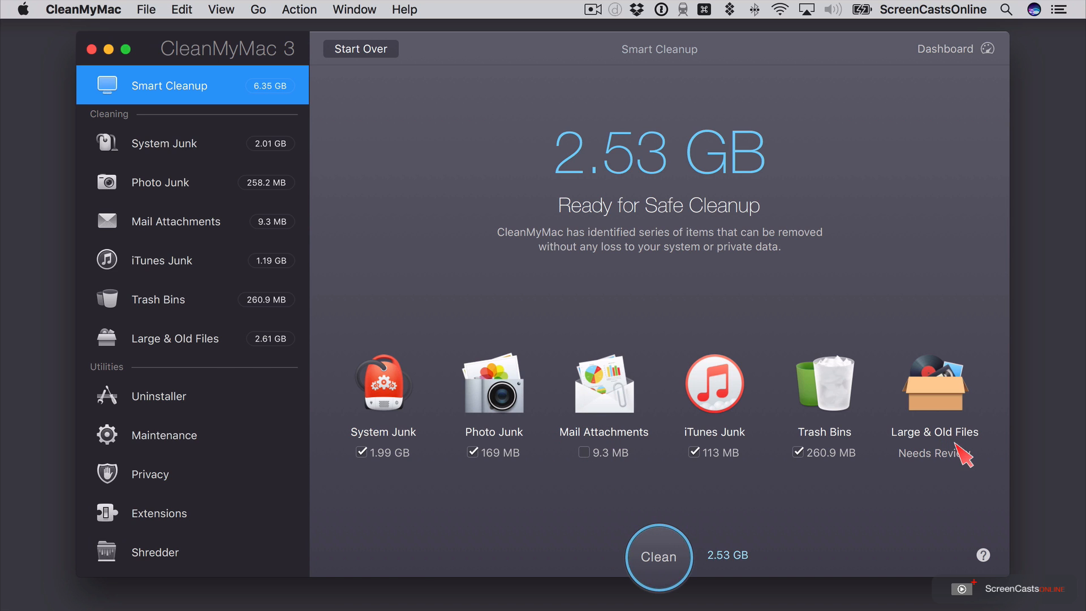
pyautogui.click(671, 556)
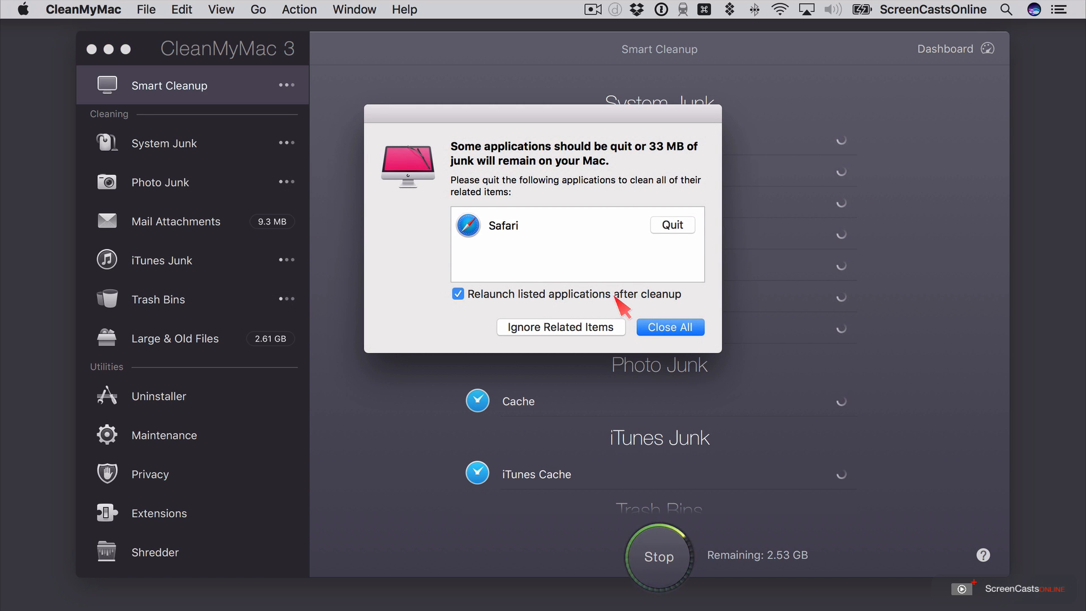
pyautogui.click(673, 226)
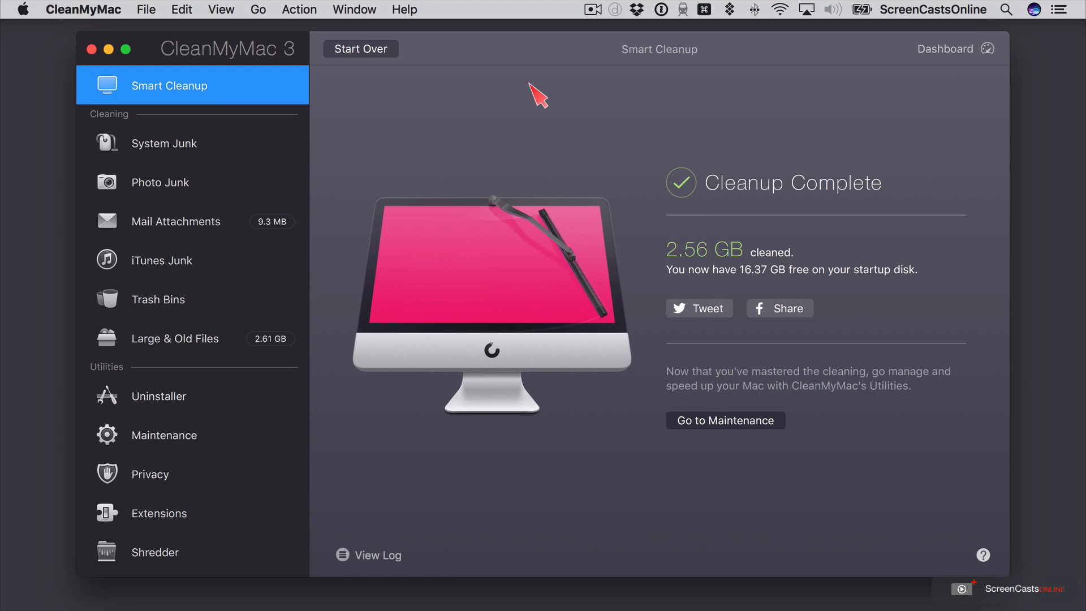
# - Permanently remove the 0649 Affinity Photo, 0645 Updates and 0641 Keynote videos found under Large & Old Files, then close the cleaning window
pyautogui.click(714, 419)
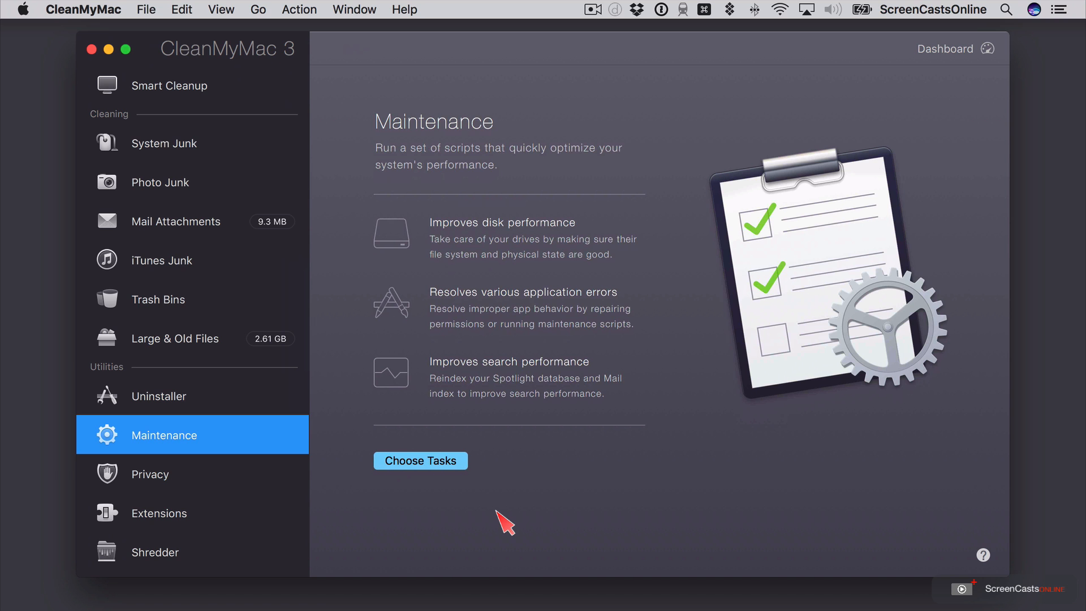
pyautogui.click(193, 342)
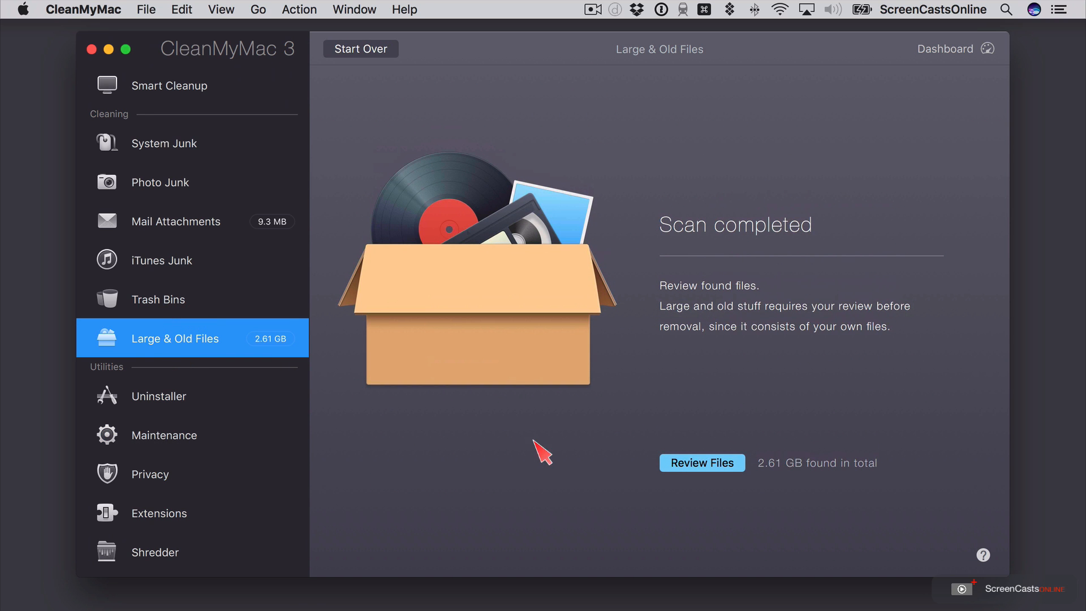
pyautogui.click(704, 465)
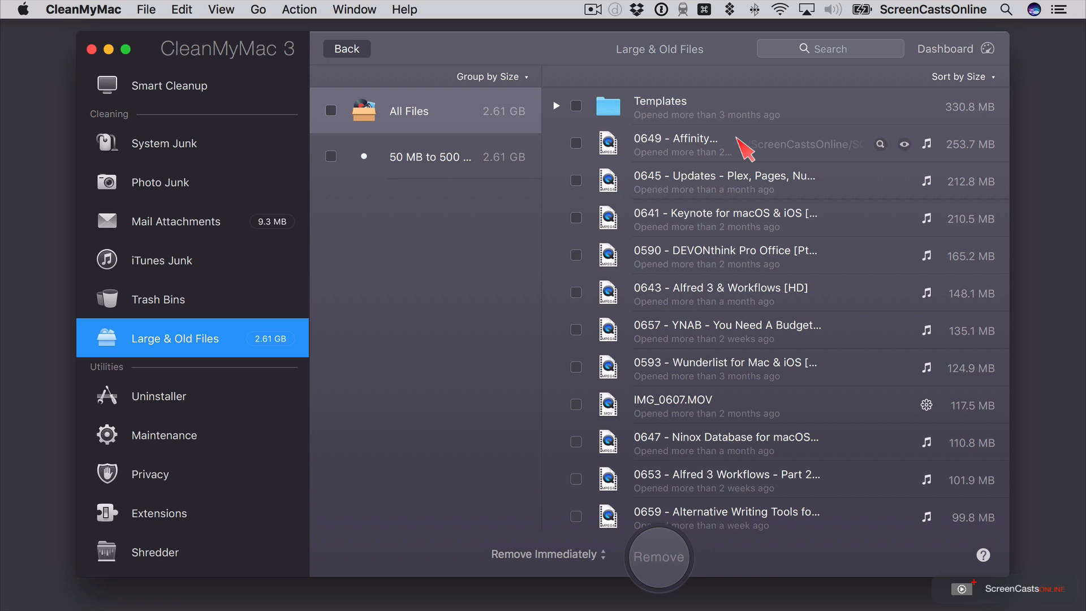
pyautogui.click(577, 143)
pyautogui.click(577, 181)
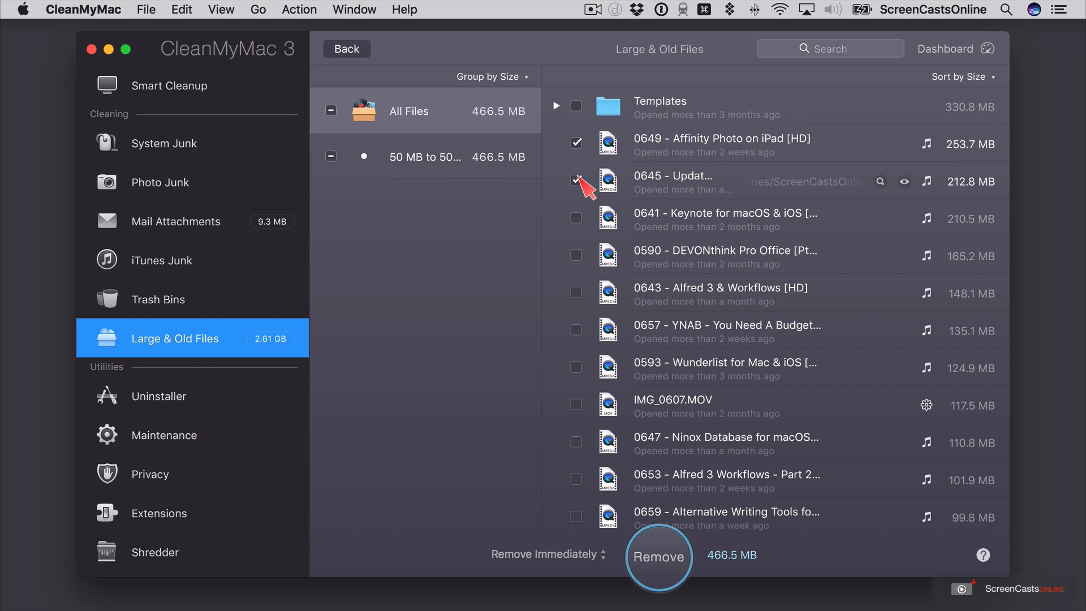
pyautogui.click(578, 217)
pyautogui.click(576, 217)
pyautogui.click(660, 557)
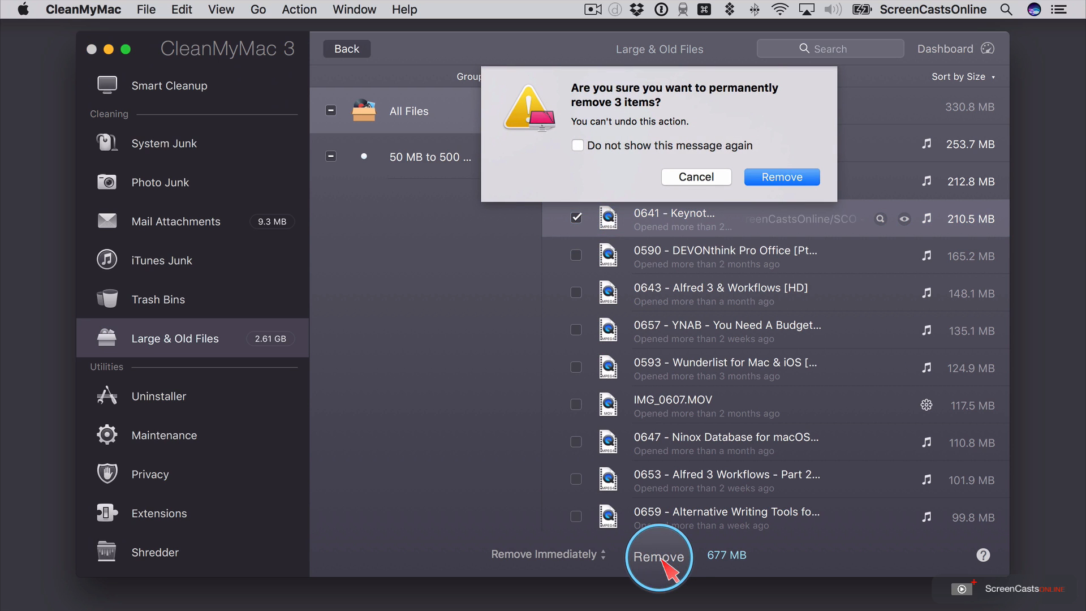
pyautogui.click(783, 178)
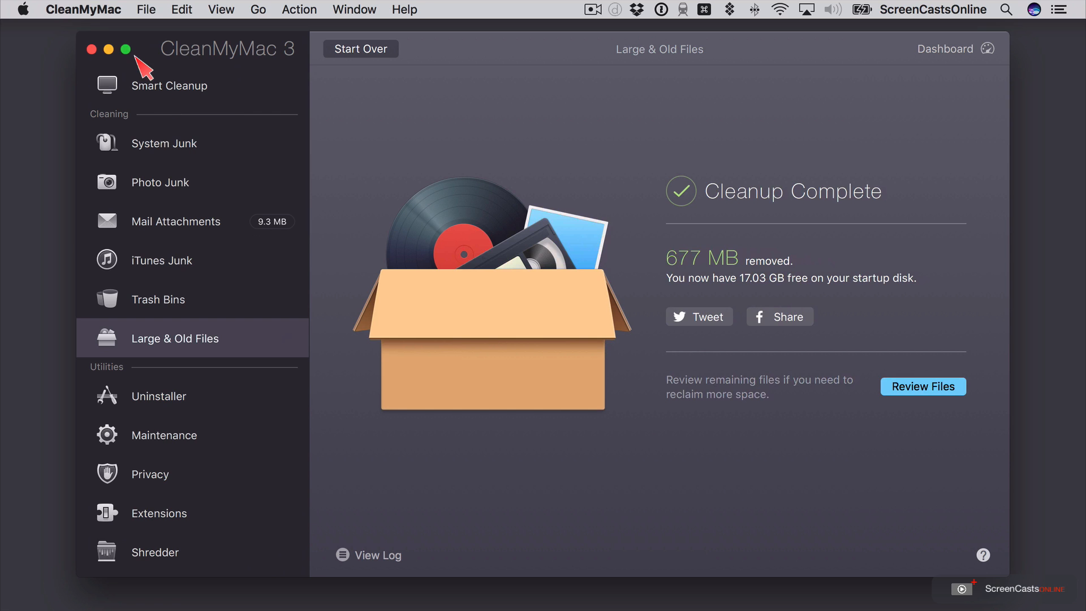
pyautogui.click(91, 49)
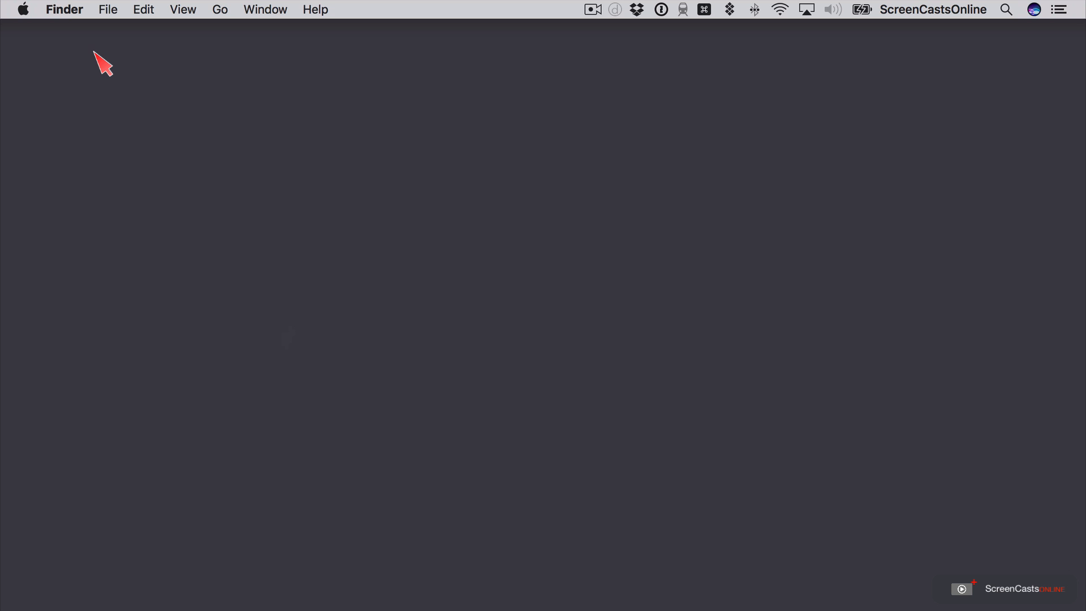
# - Switch to System Preferences, review the Time Machine settings and its list of items excluded from backups, and close without changes
pyautogui.press('super+space')
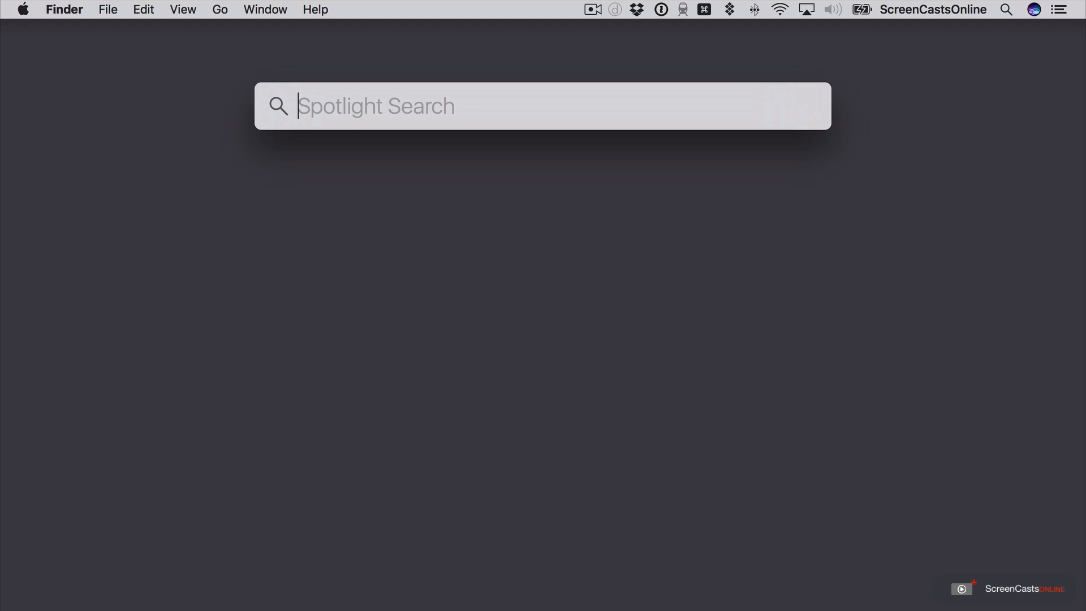
pyautogui.write('sys')
pyautogui.press('Return')
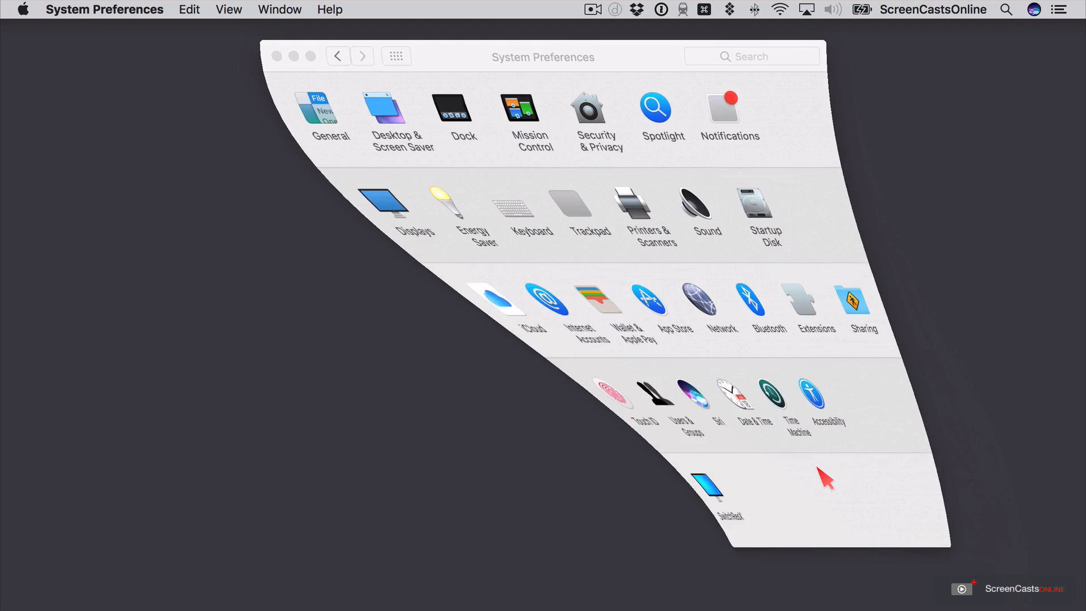
pyautogui.click(588, 402)
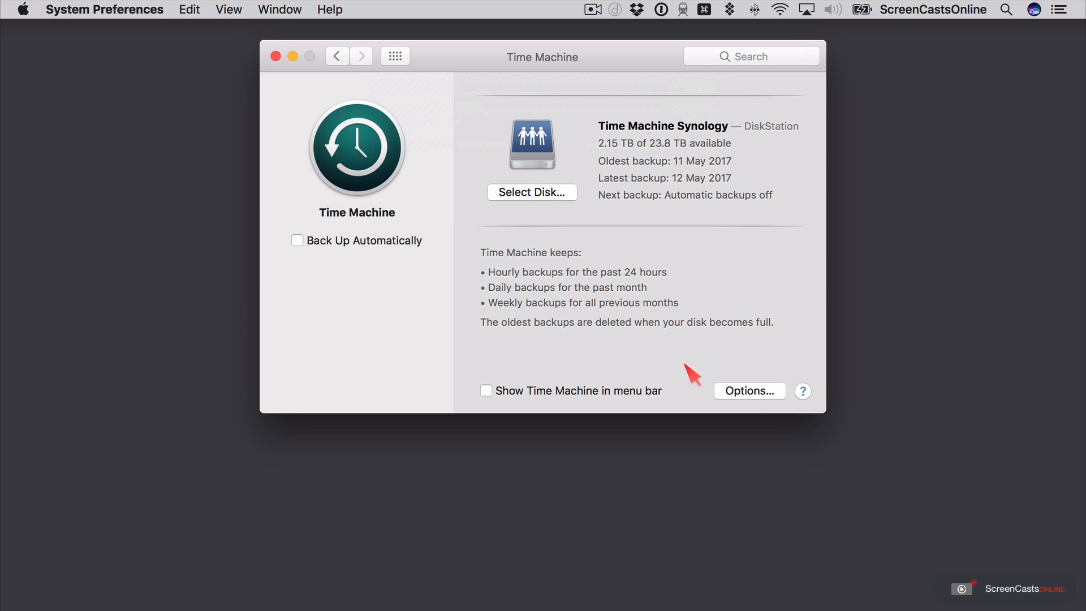
pyautogui.click(748, 393)
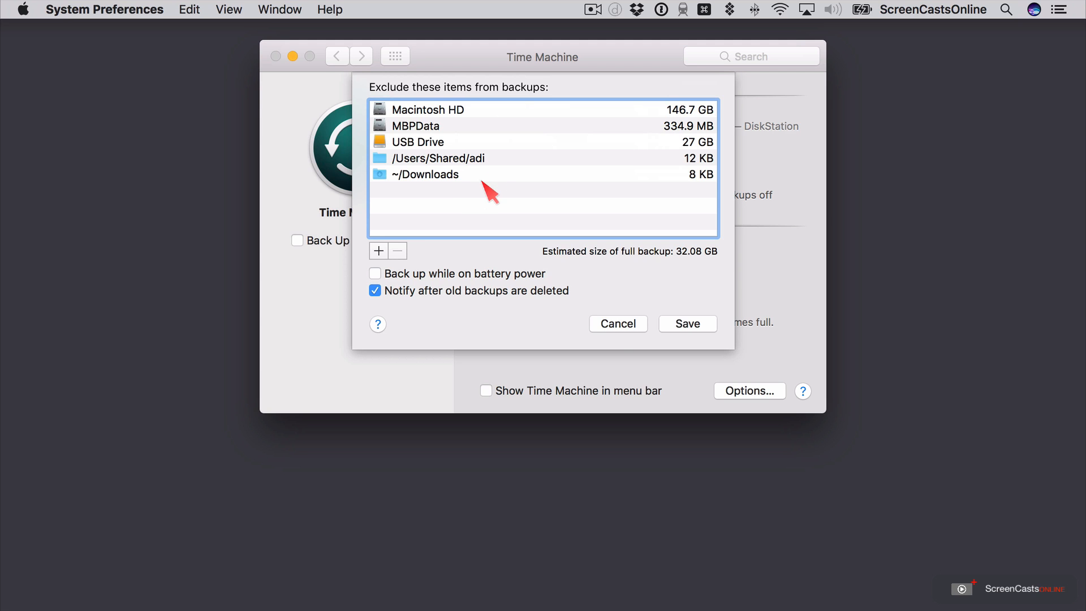
pyautogui.click(622, 327)
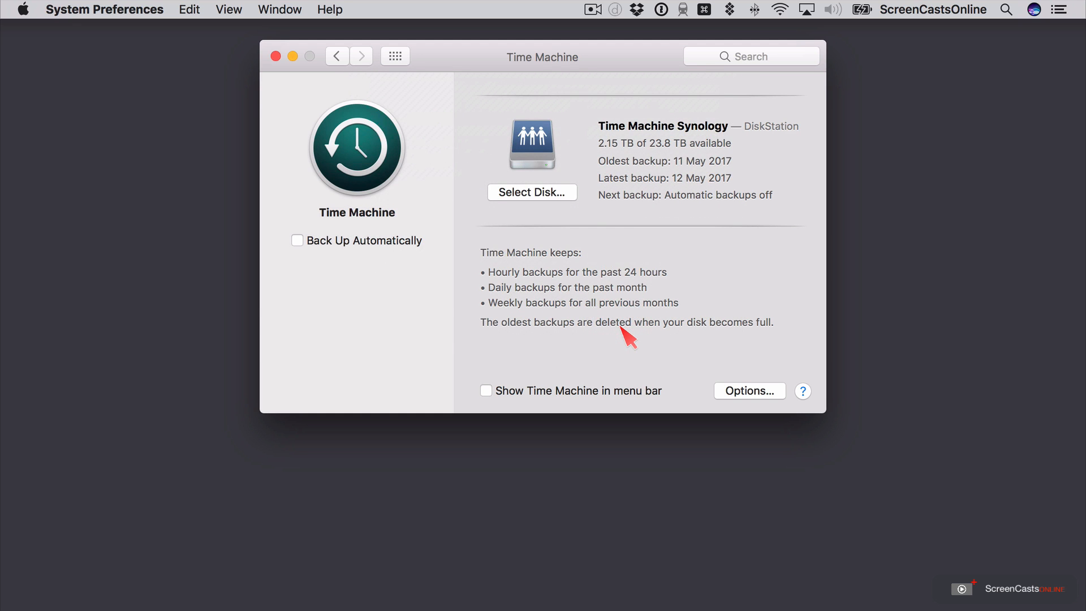
pyautogui.click(275, 57)
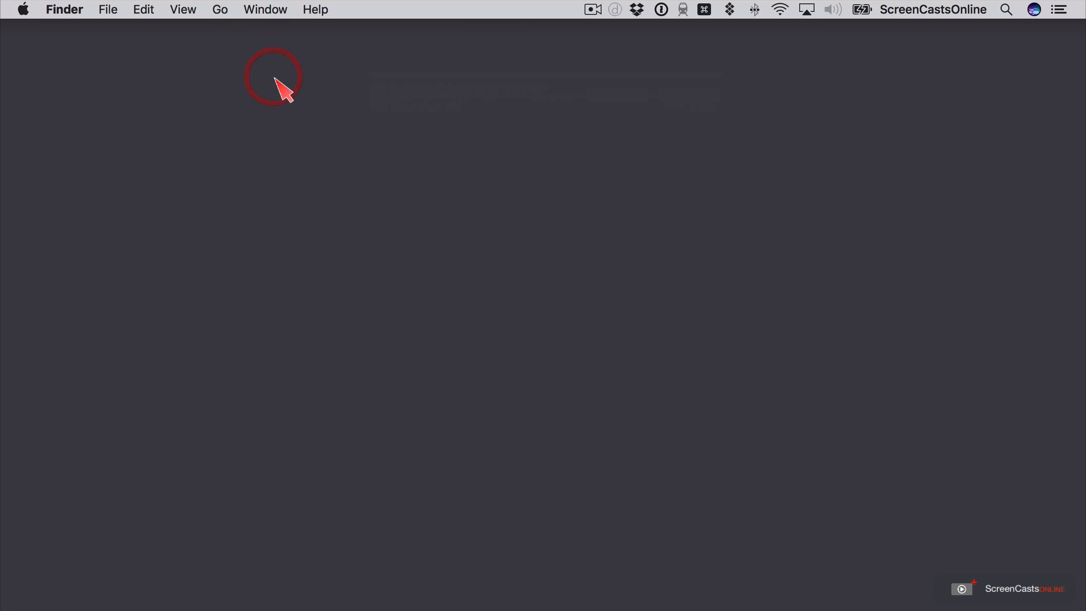
# - Switch to Safari to view the SuperDuper! description page, and minimize the browser window
pyautogui.press('super+space')
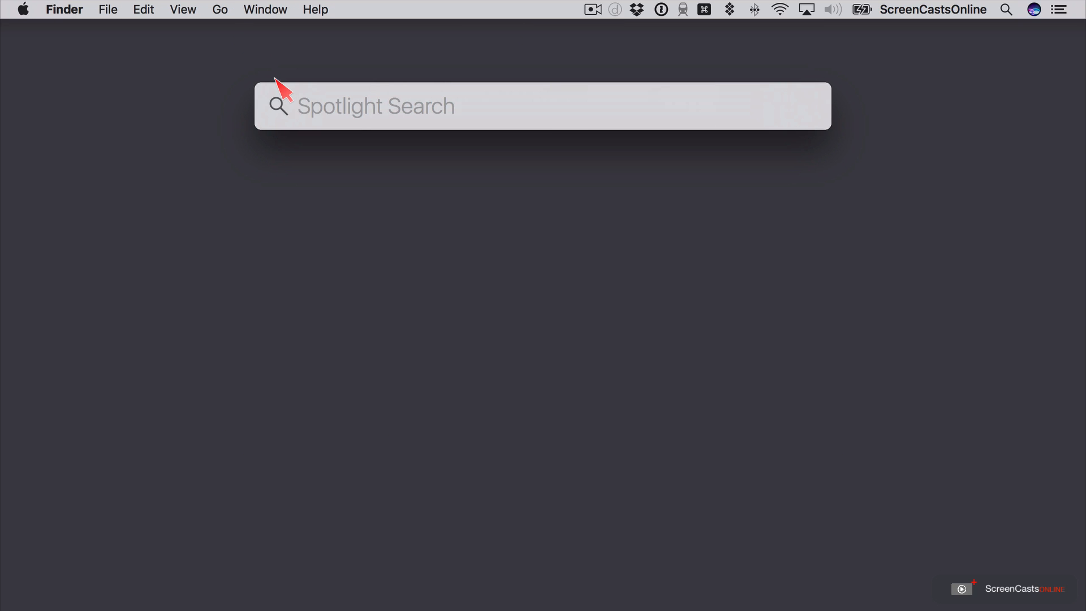
pyautogui.write('sa')
pyautogui.press('Return')
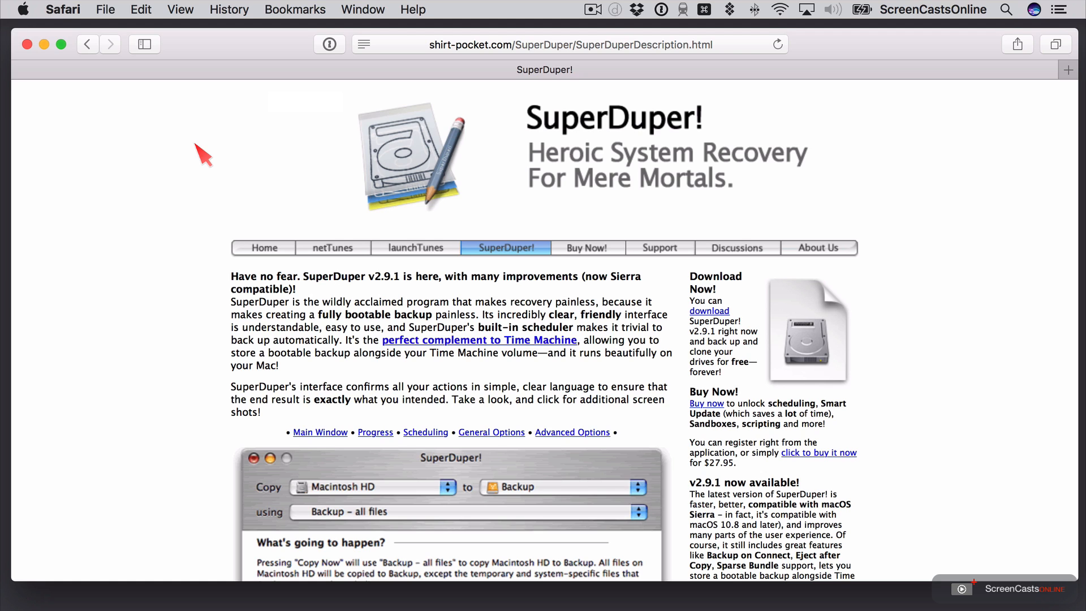
pyautogui.click(44, 44)
# - Launch SuperDuper!, close its User's Guide, dismiss the request for the Boot Drive volume and move the window higher on the desktop
pyautogui.press('super+space')
pyautogui.write('sus')
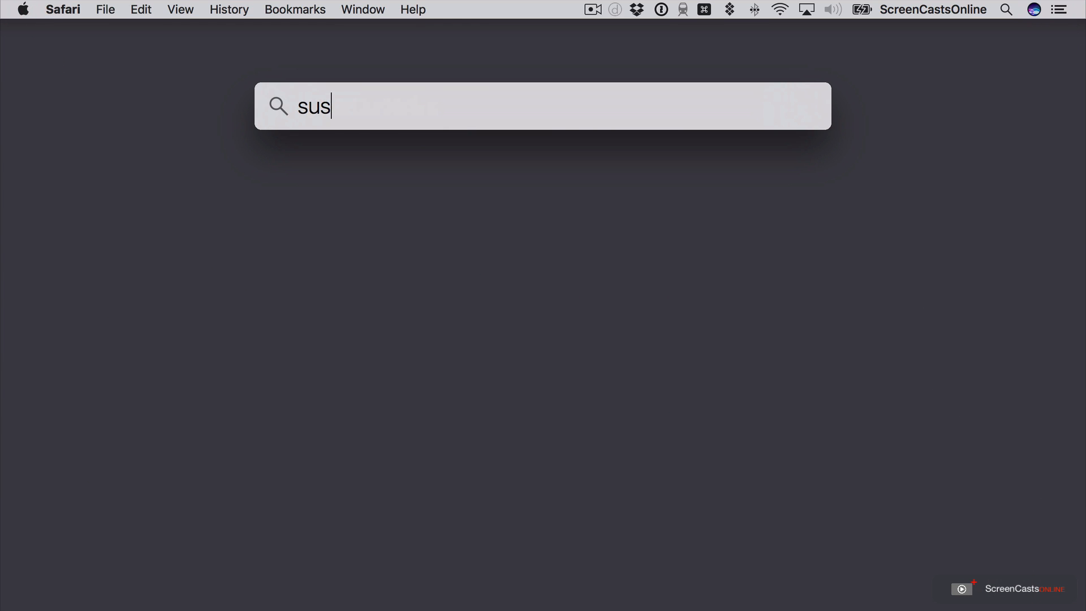
pyautogui.press('Return')
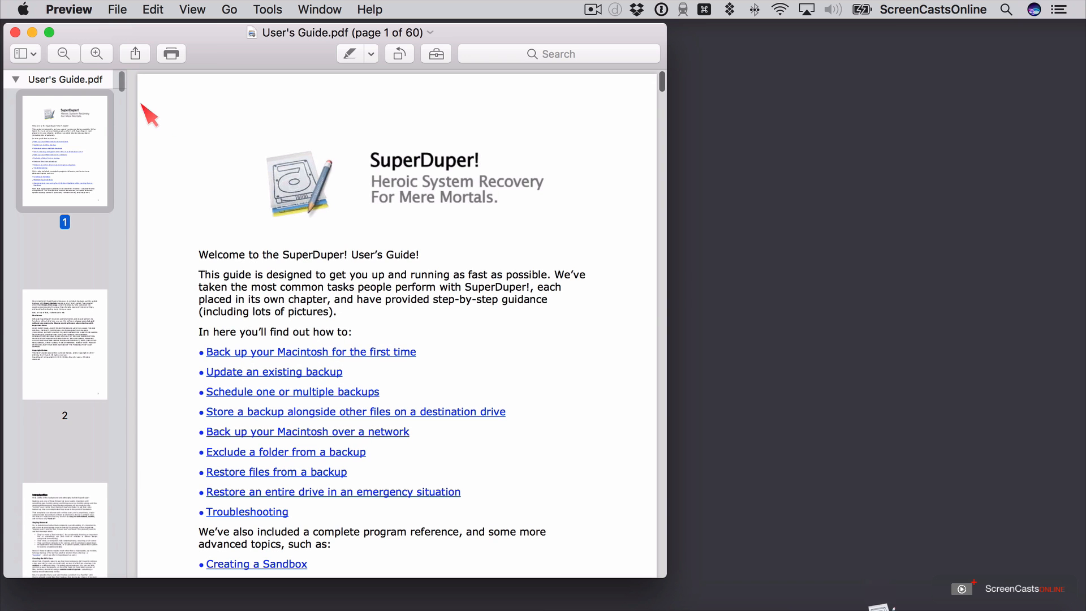
pyautogui.click(16, 33)
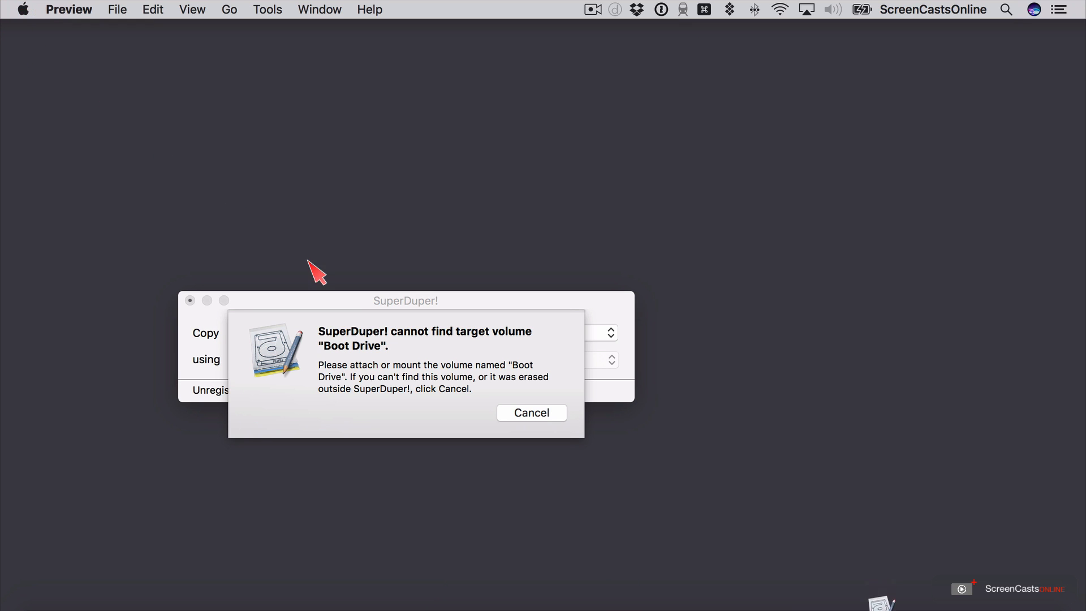
pyautogui.click(552, 415)
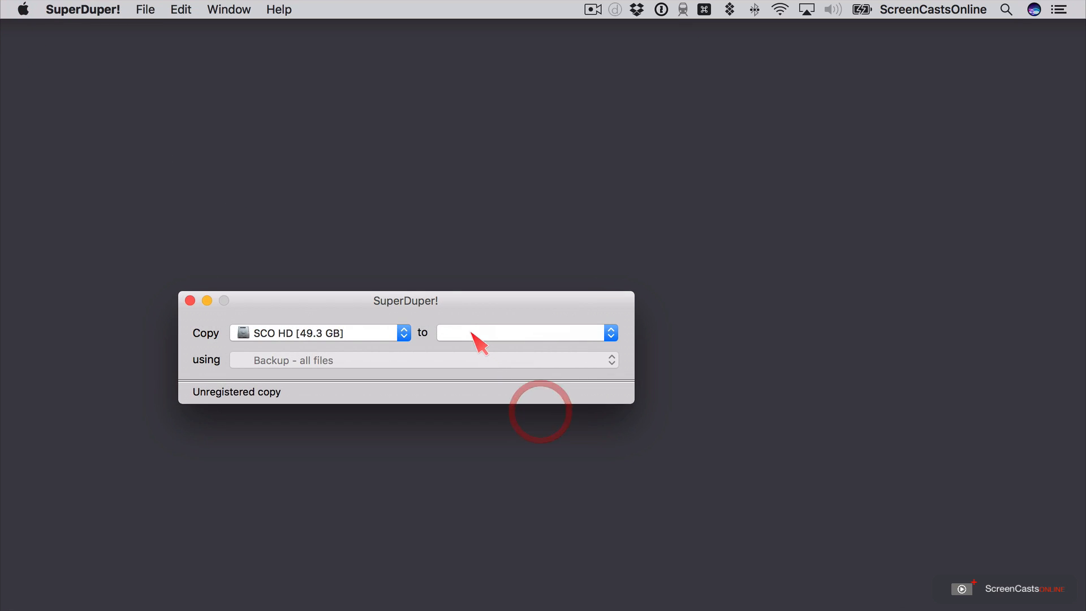
pyautogui.moveTo(473, 300); pyautogui.dragTo(599, 92)
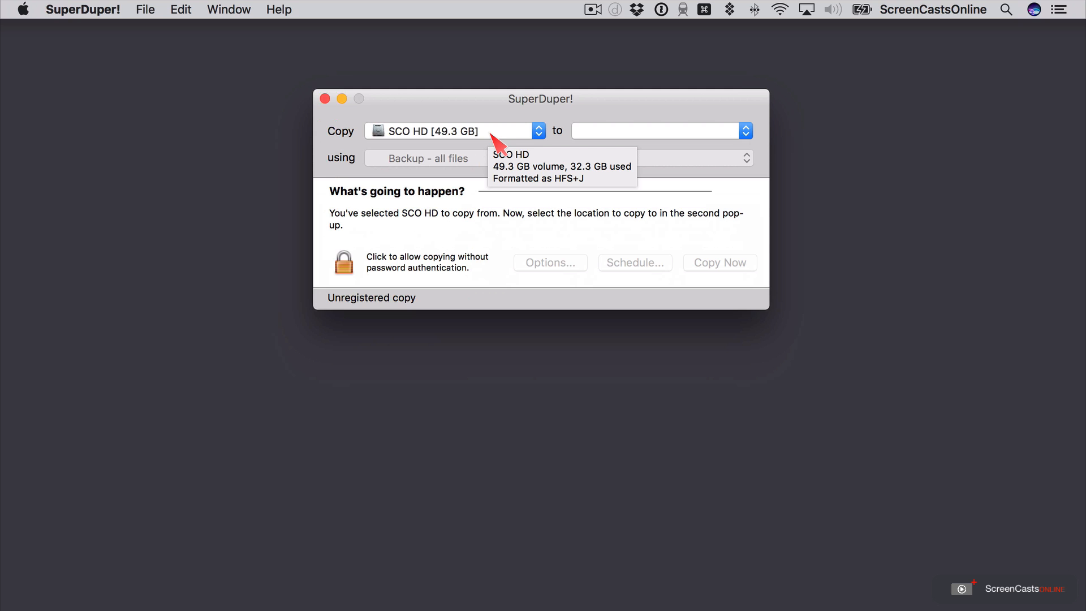
# - Choose USB Drive as the destination volume for the copy of SCO HD
pyautogui.click(601, 132)
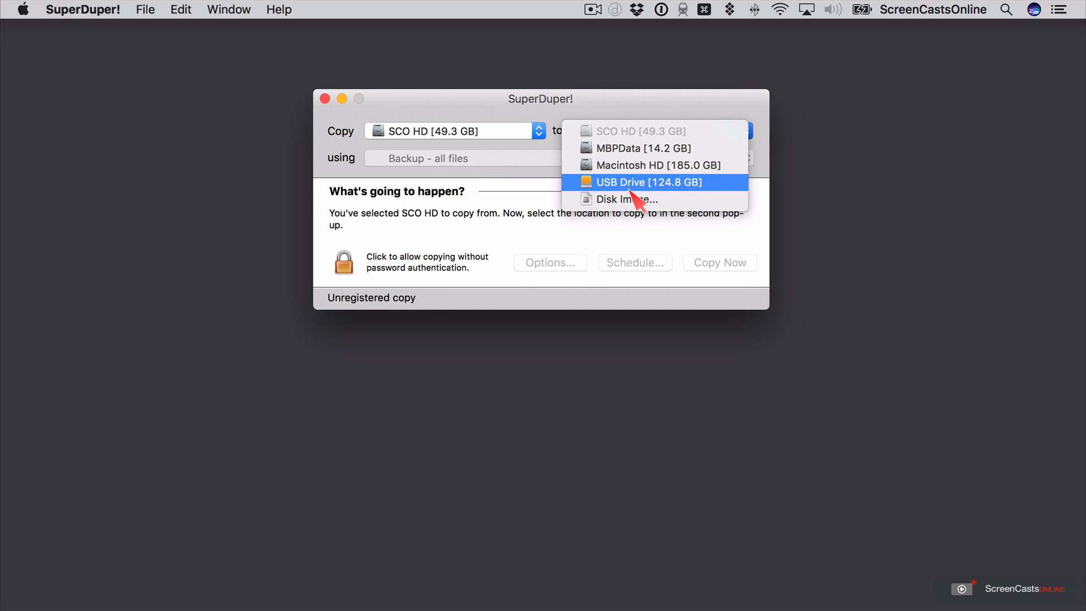
pyautogui.moveTo(631, 193)
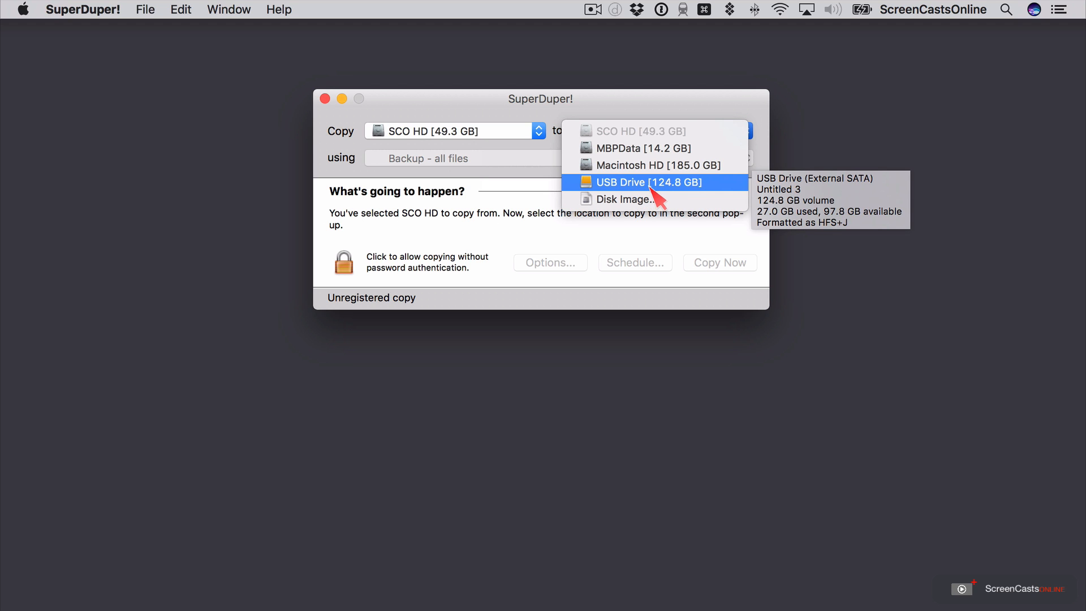
pyautogui.click(627, 185)
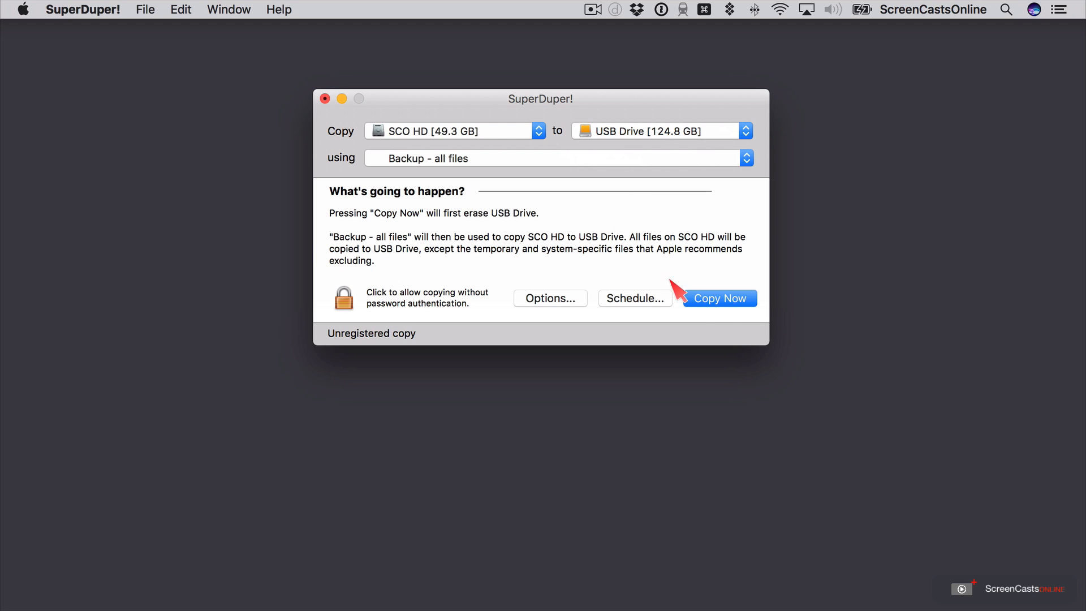
# - Start the Backup - all files copy, authorize it with the account password and confirm erasing USB Drive
pyautogui.click(724, 300)
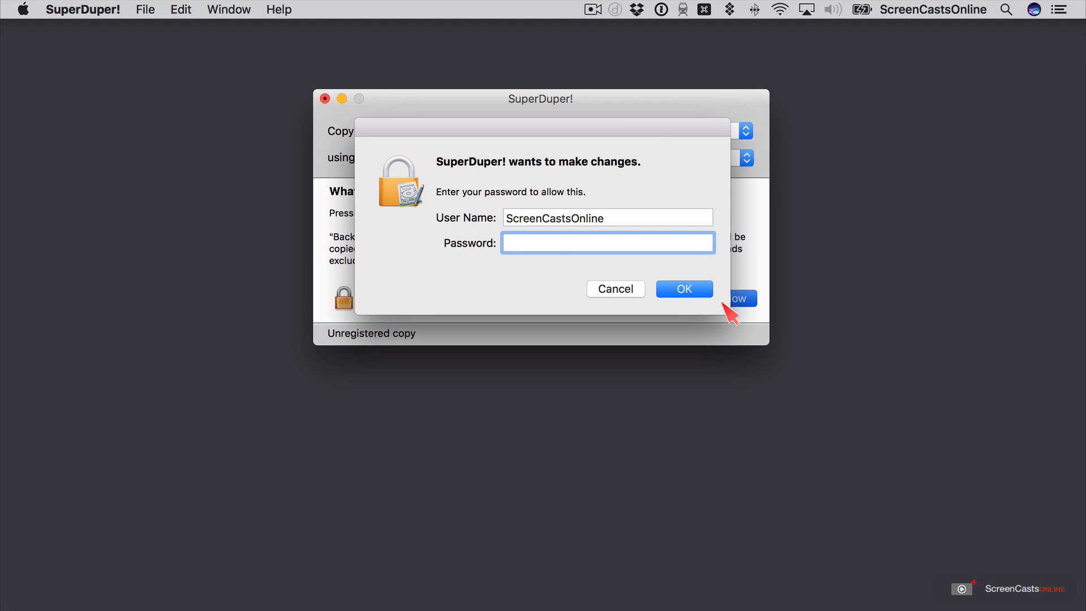
pyautogui.write('********')
pyautogui.press('Return')
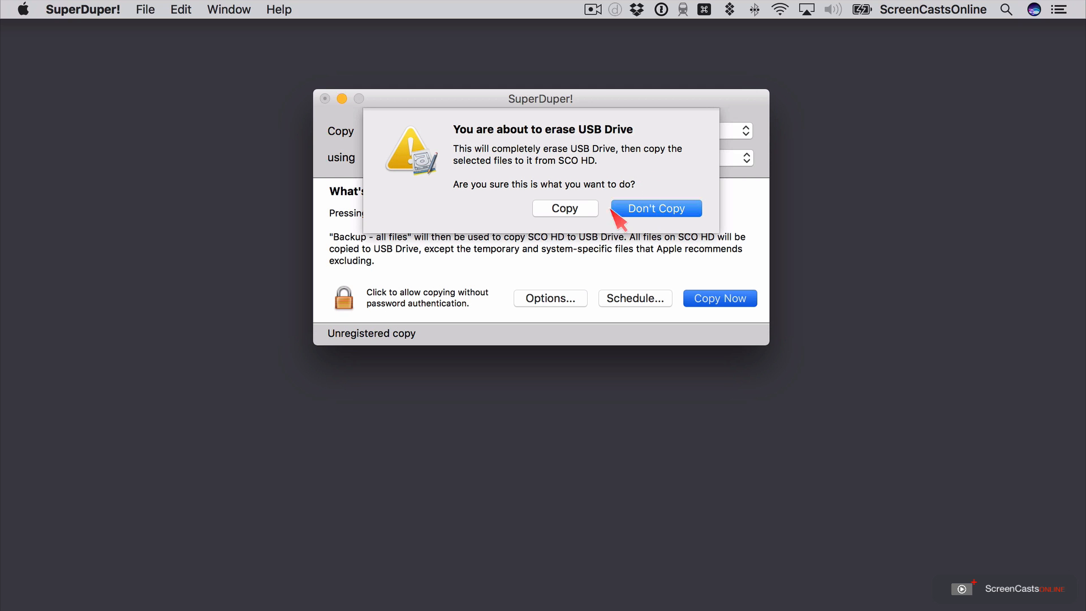
pyautogui.click(564, 209)
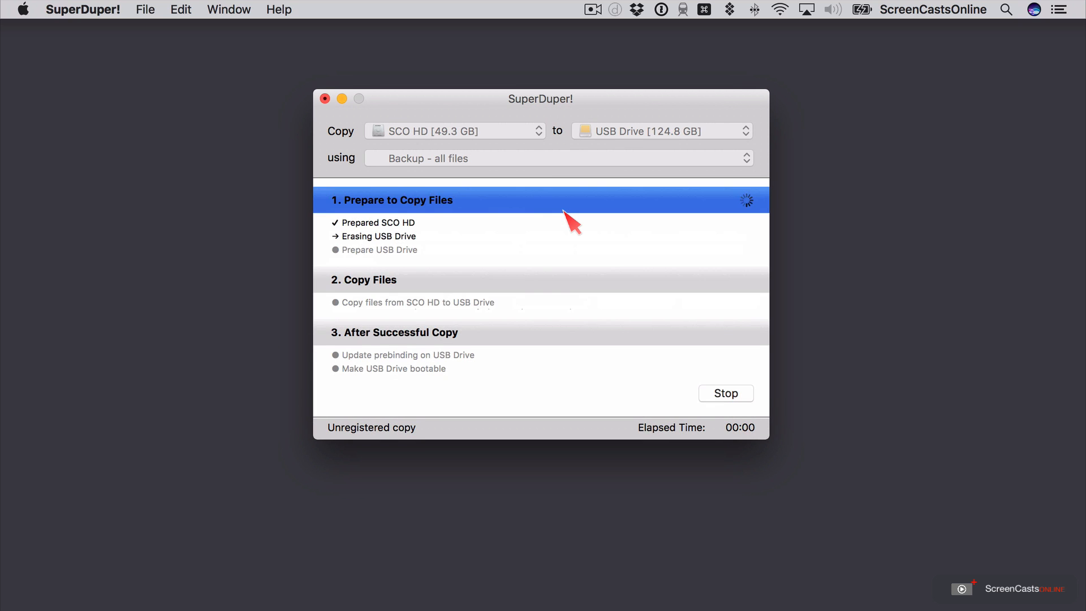